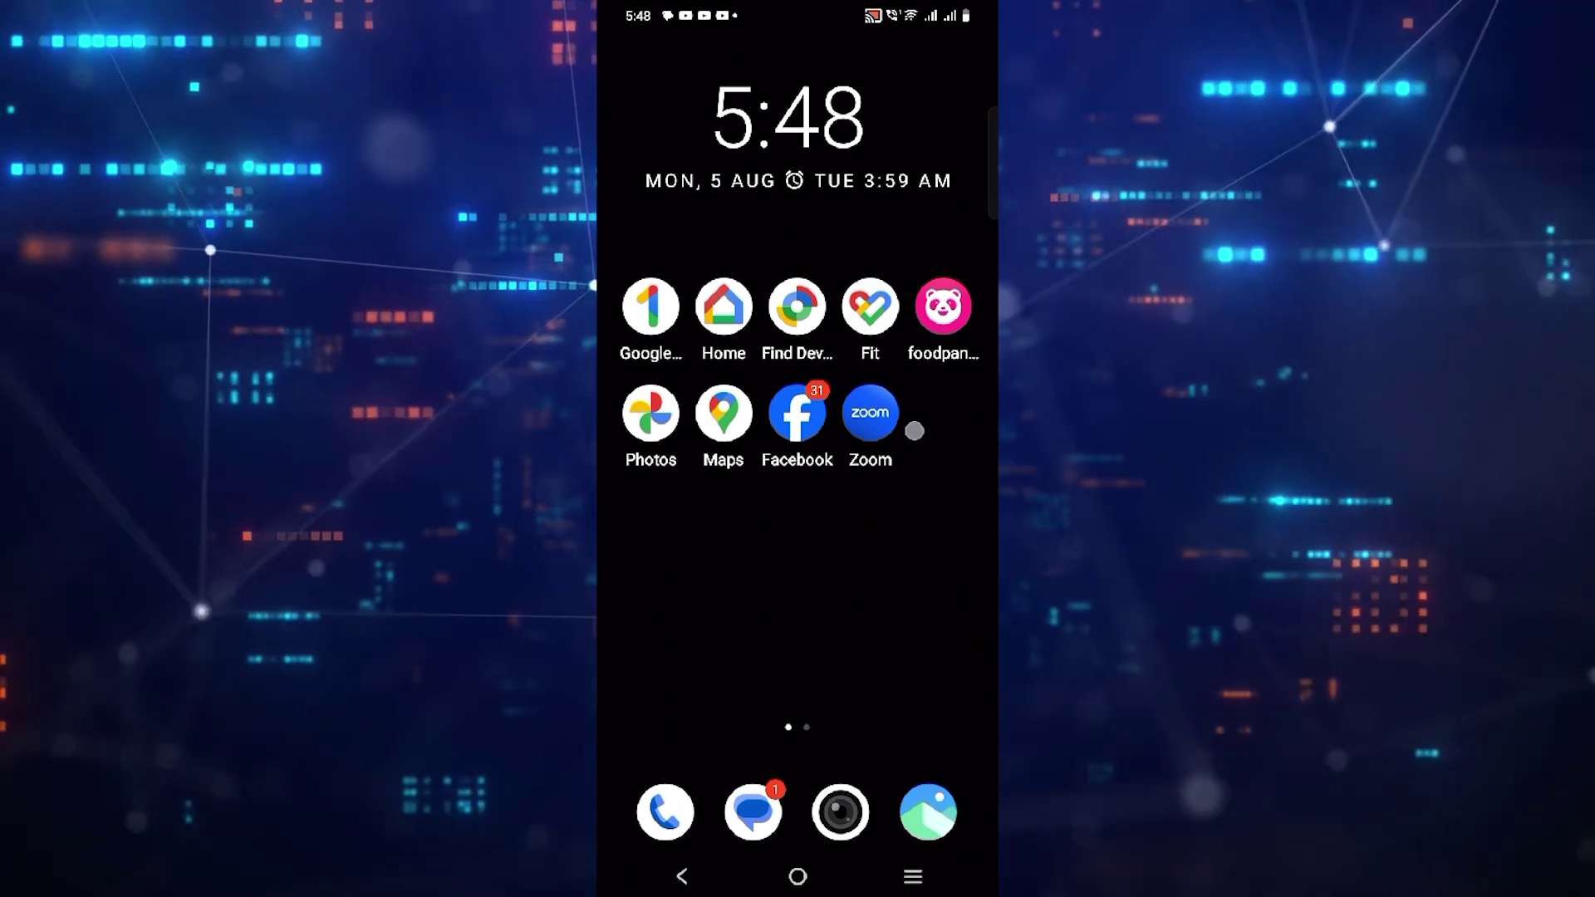
# Launch Chrome from the app drawer and open its browsing history page
pyautogui.moveTo(914, 623); pyautogui.dragTo(913, 312)
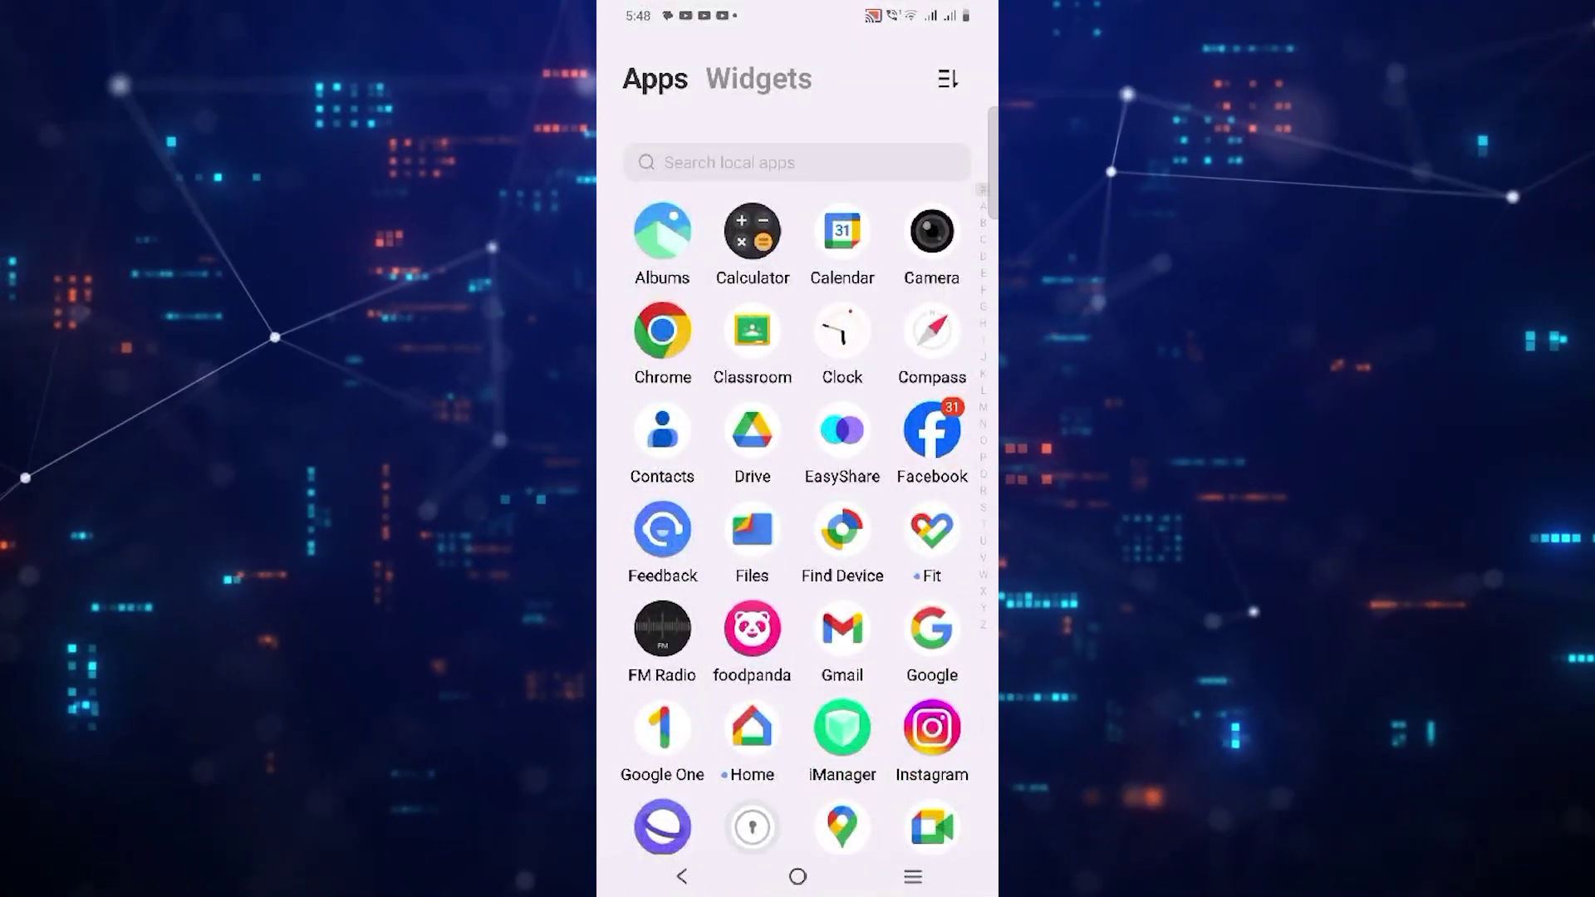
pyautogui.click(662, 332)
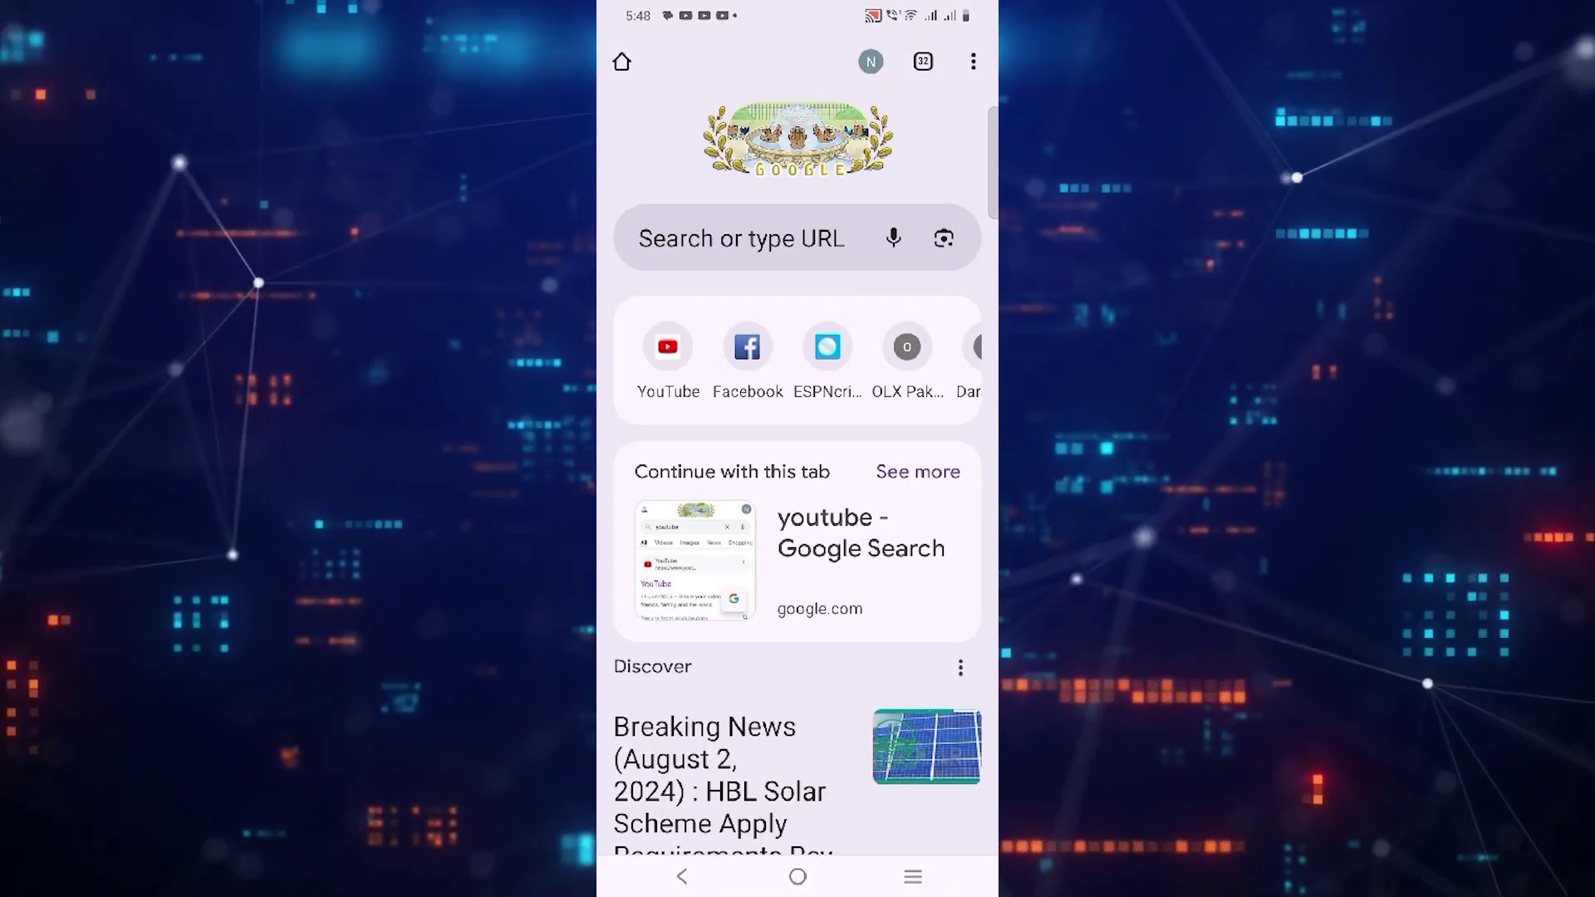
pyautogui.click(973, 61)
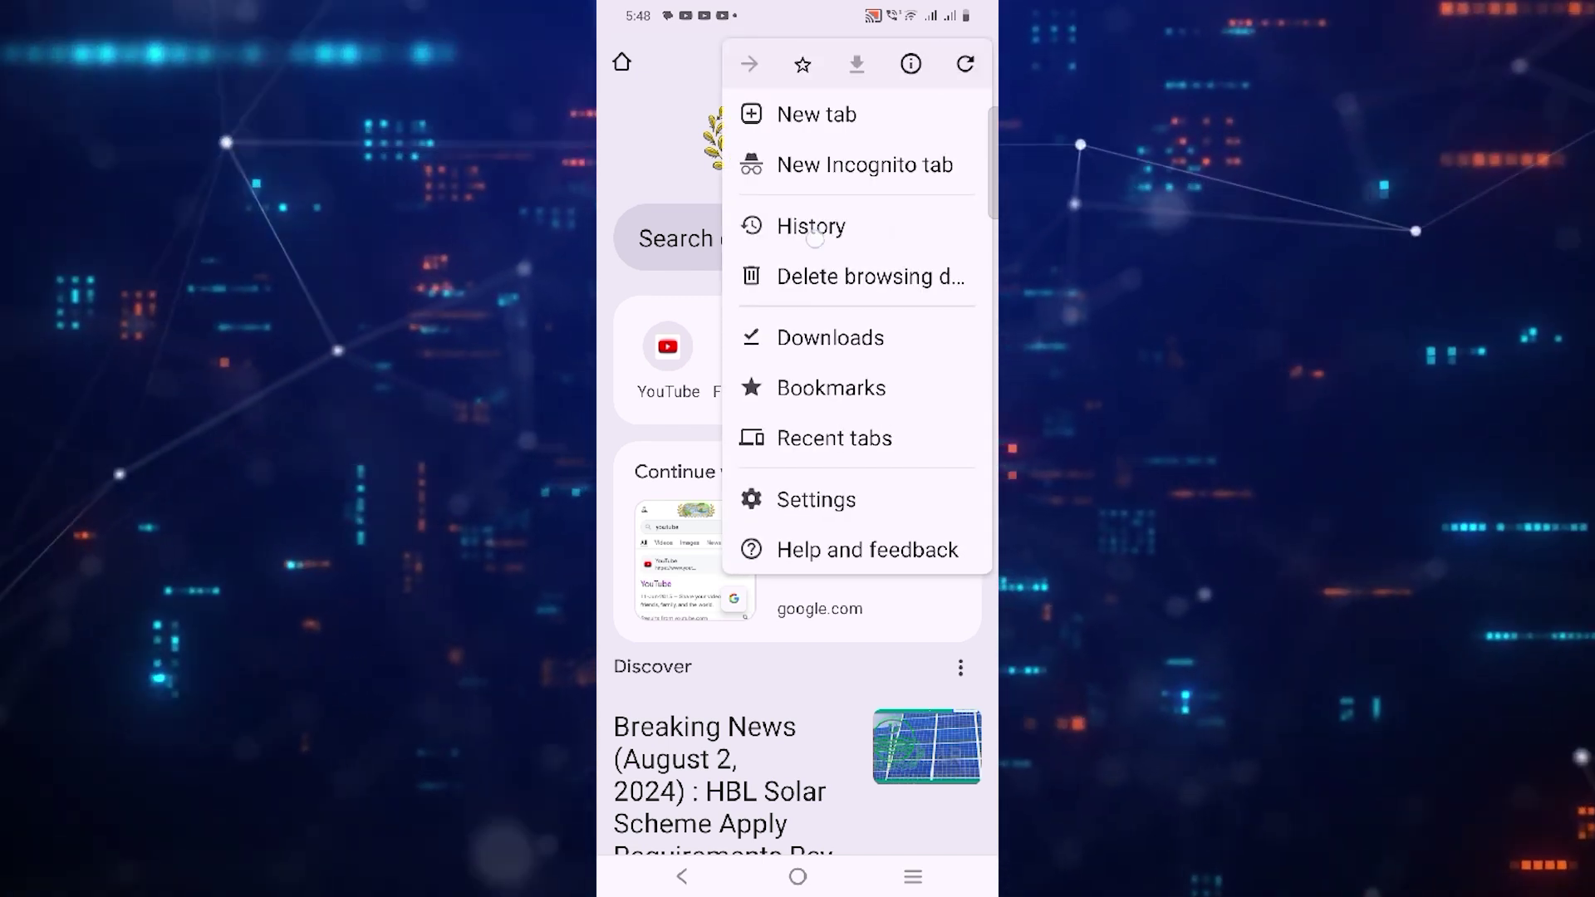
pyautogui.click(812, 226)
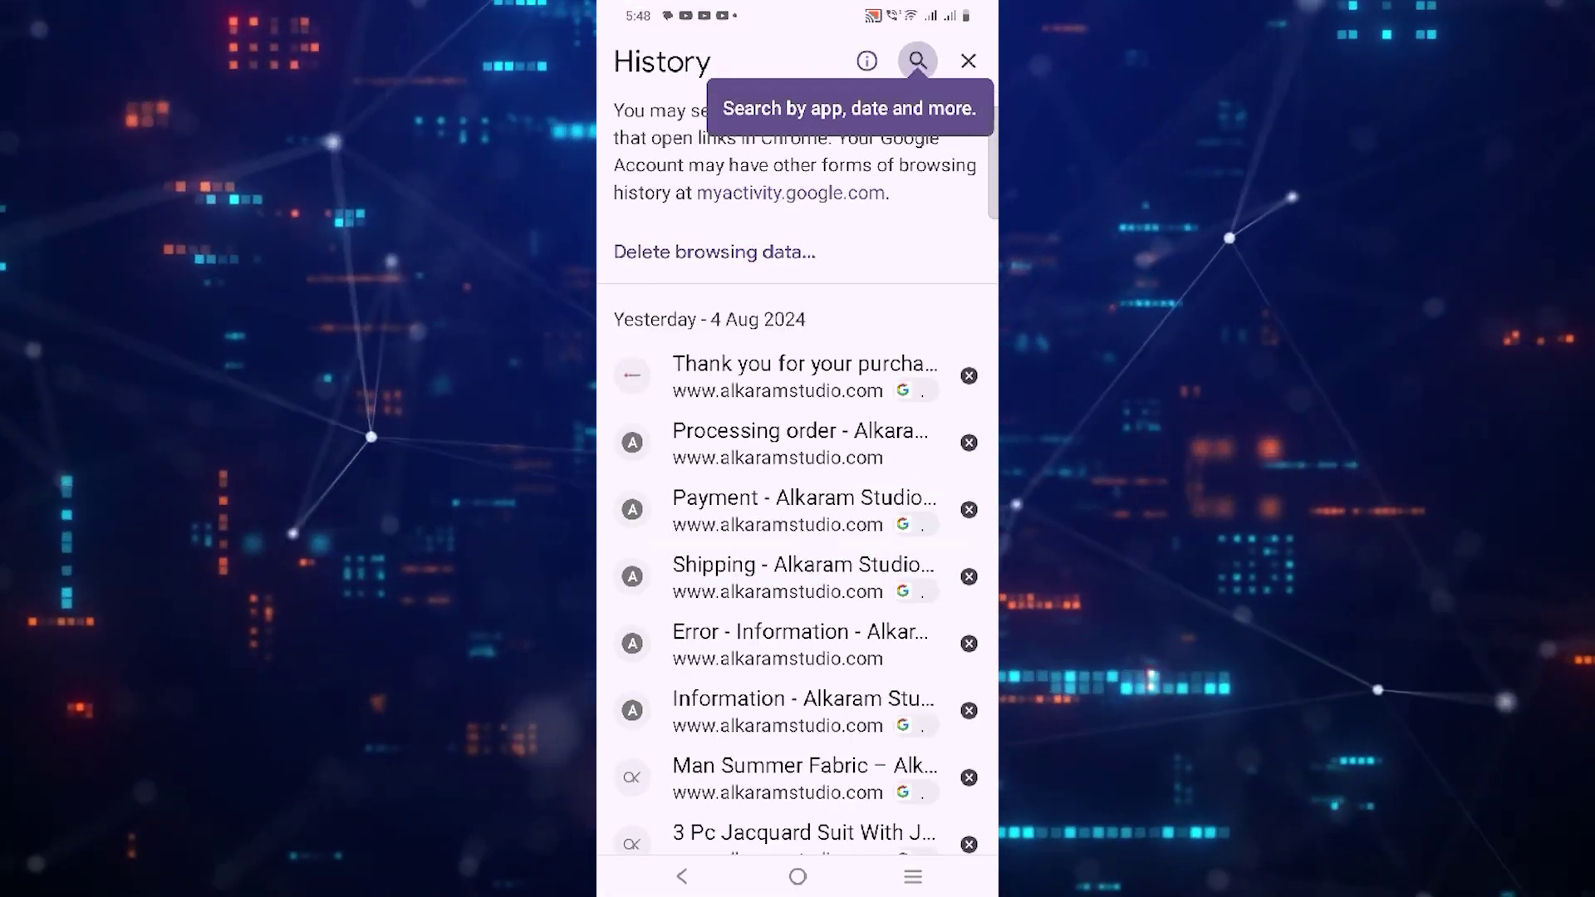
pyautogui.scroll(-8, 797, 498)
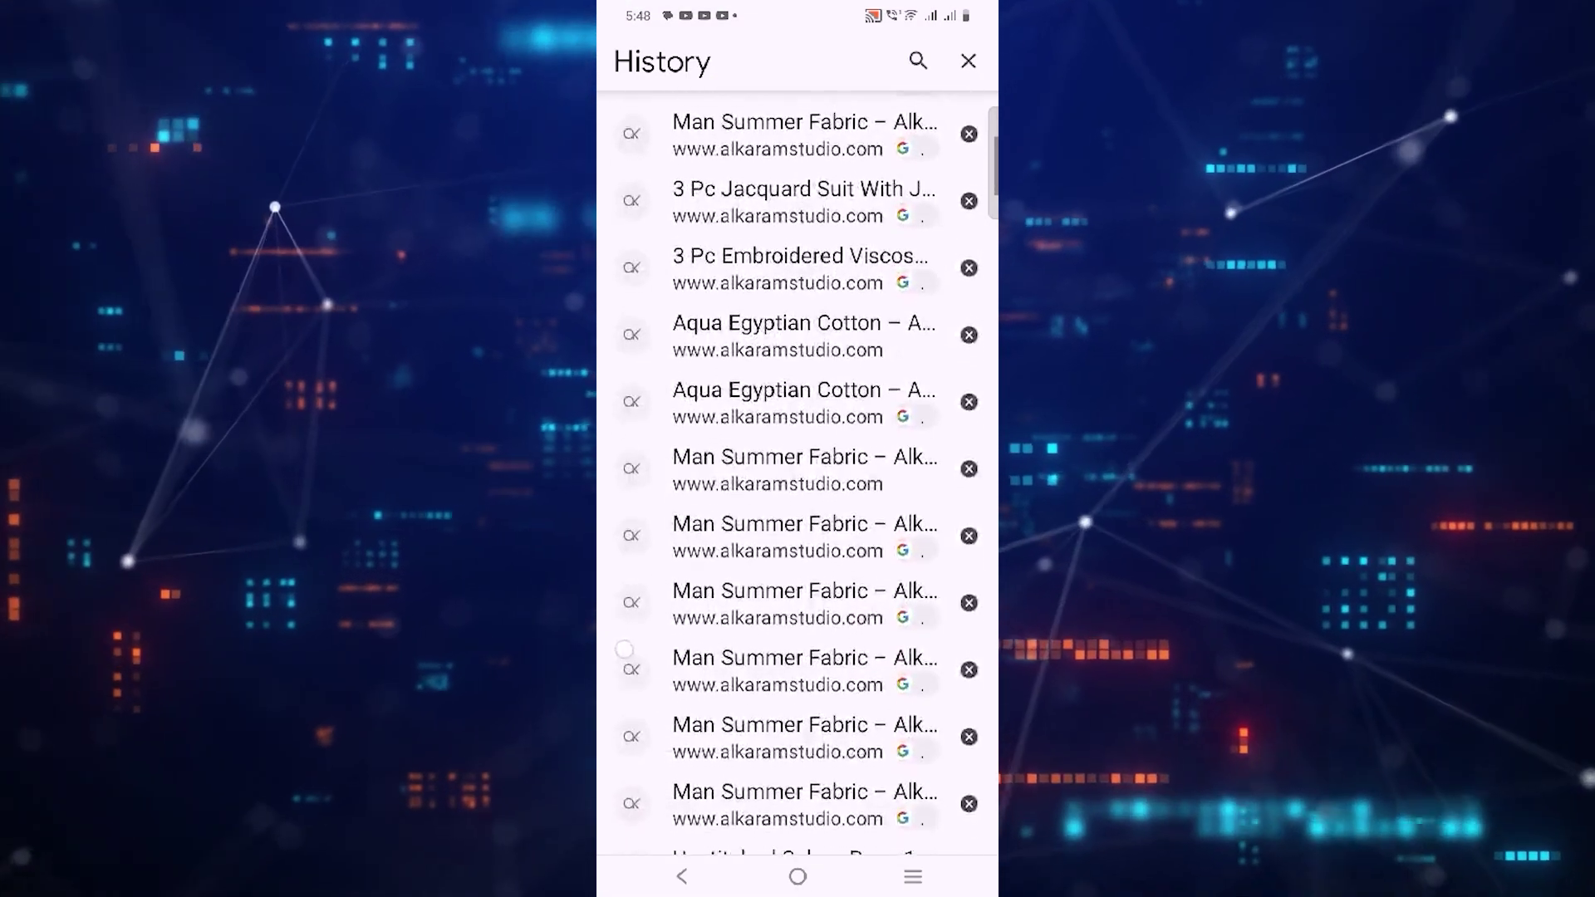
pyautogui.scroll(-10, 798, 498)
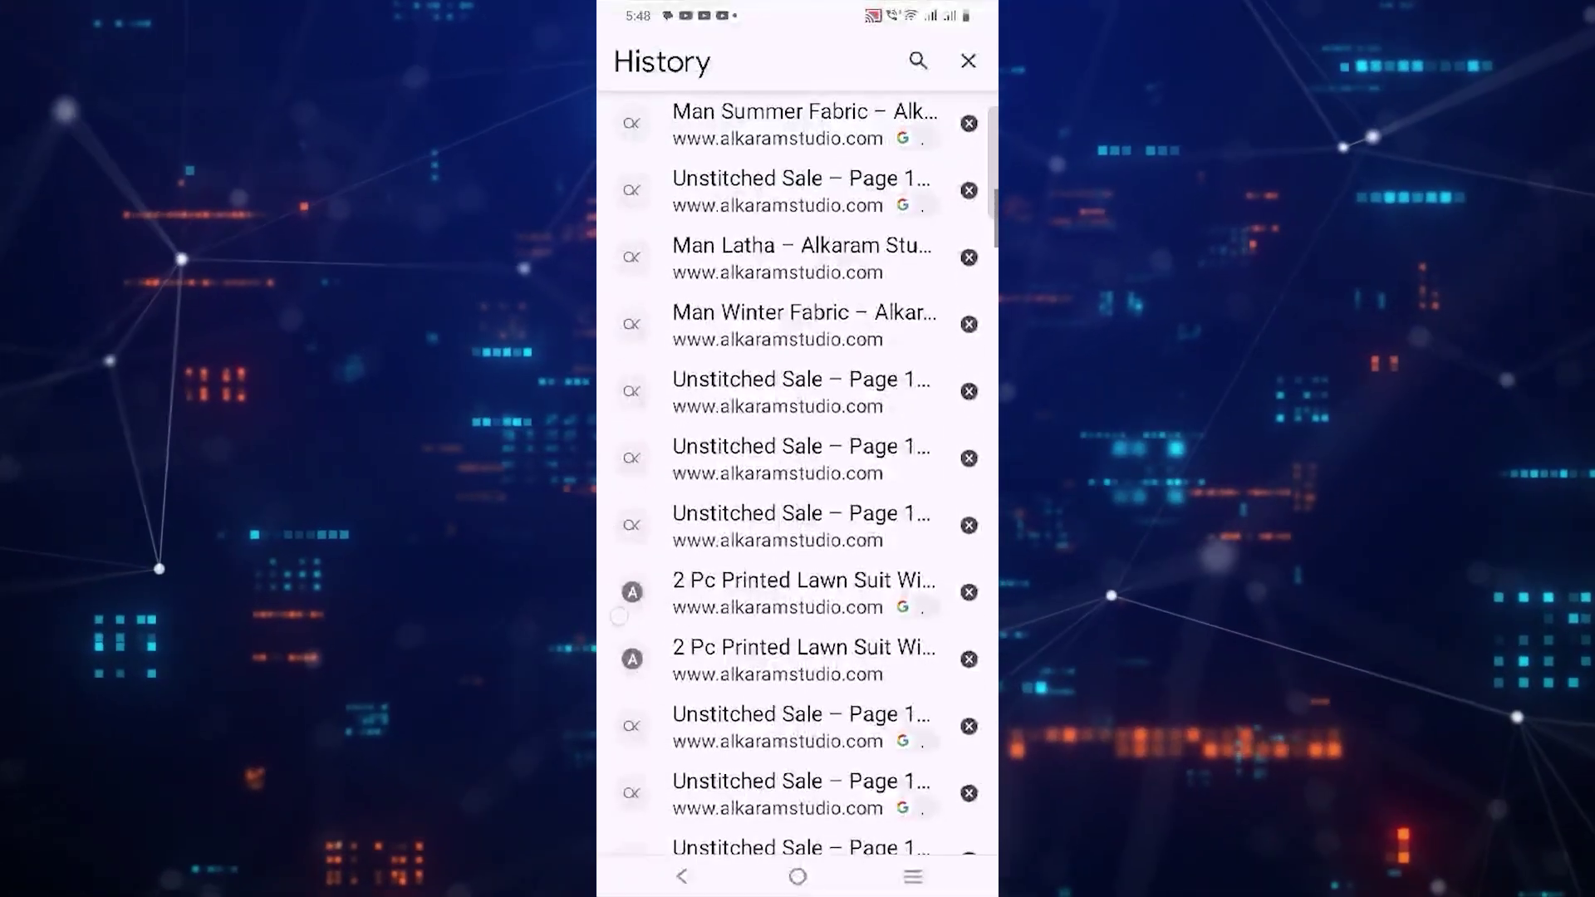
pyautogui.scroll(-10, 797, 499)
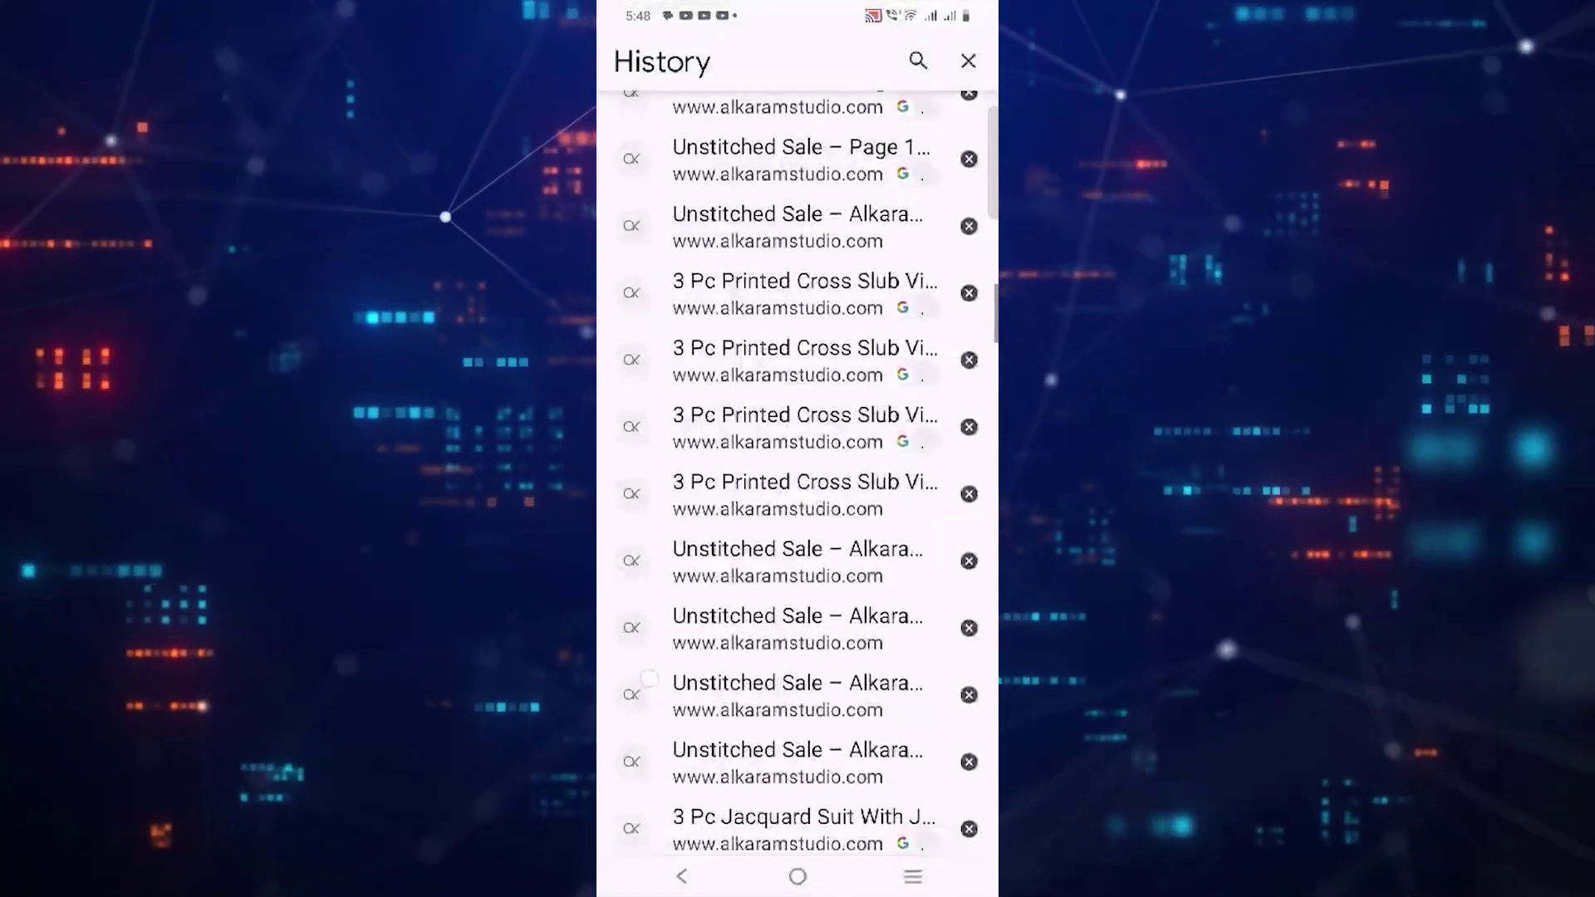
pyautogui.scroll(-10, 798, 499)
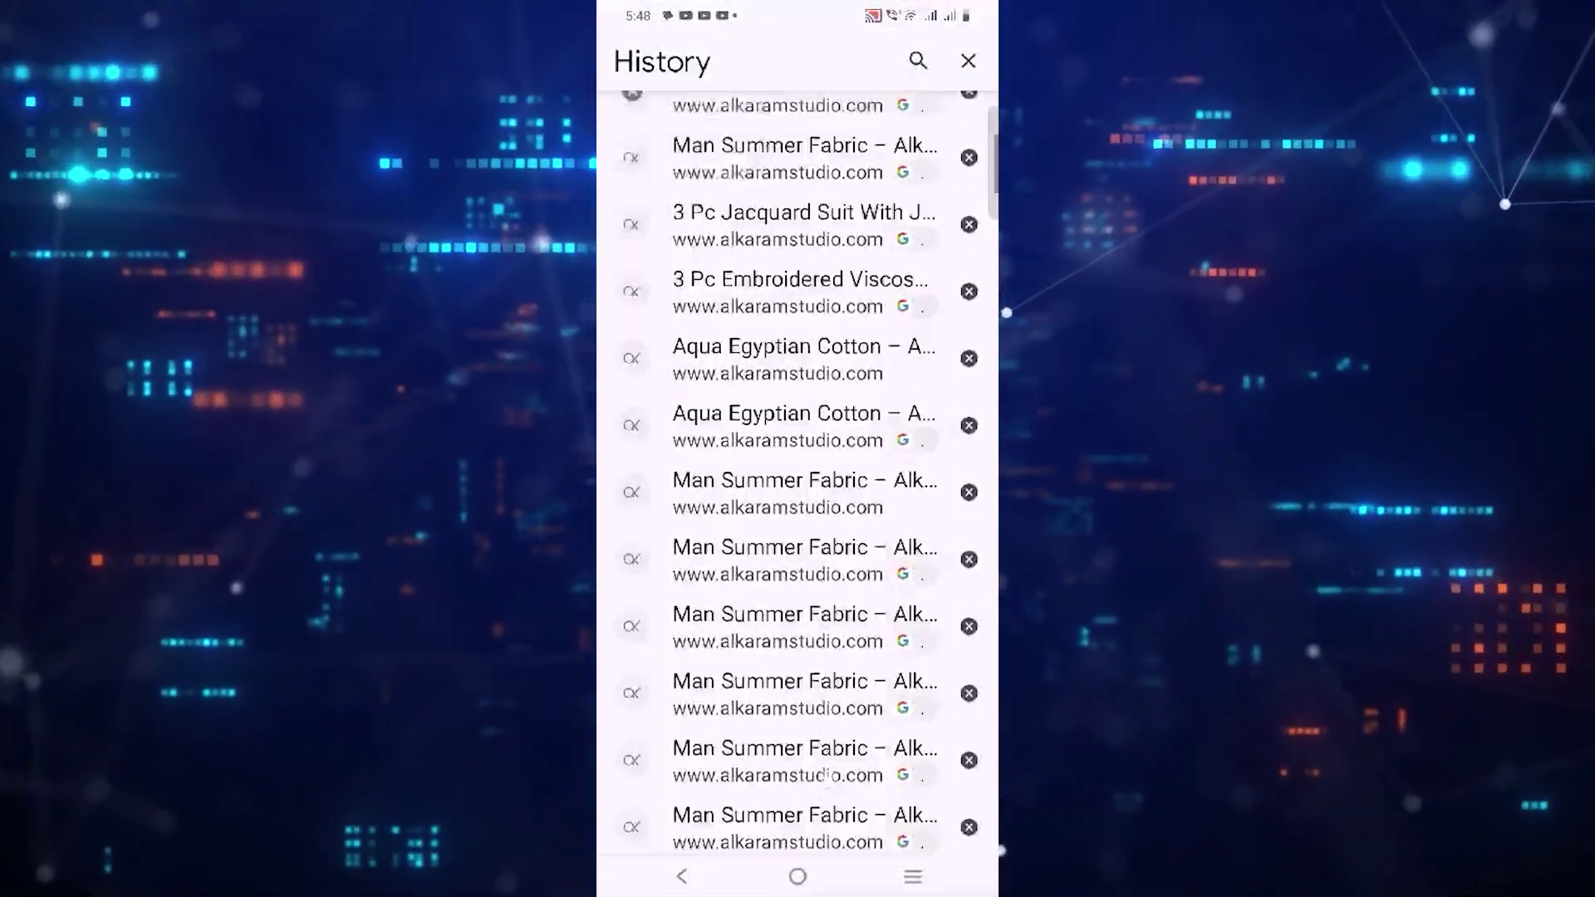
pyautogui.scroll(15, 798, 499)
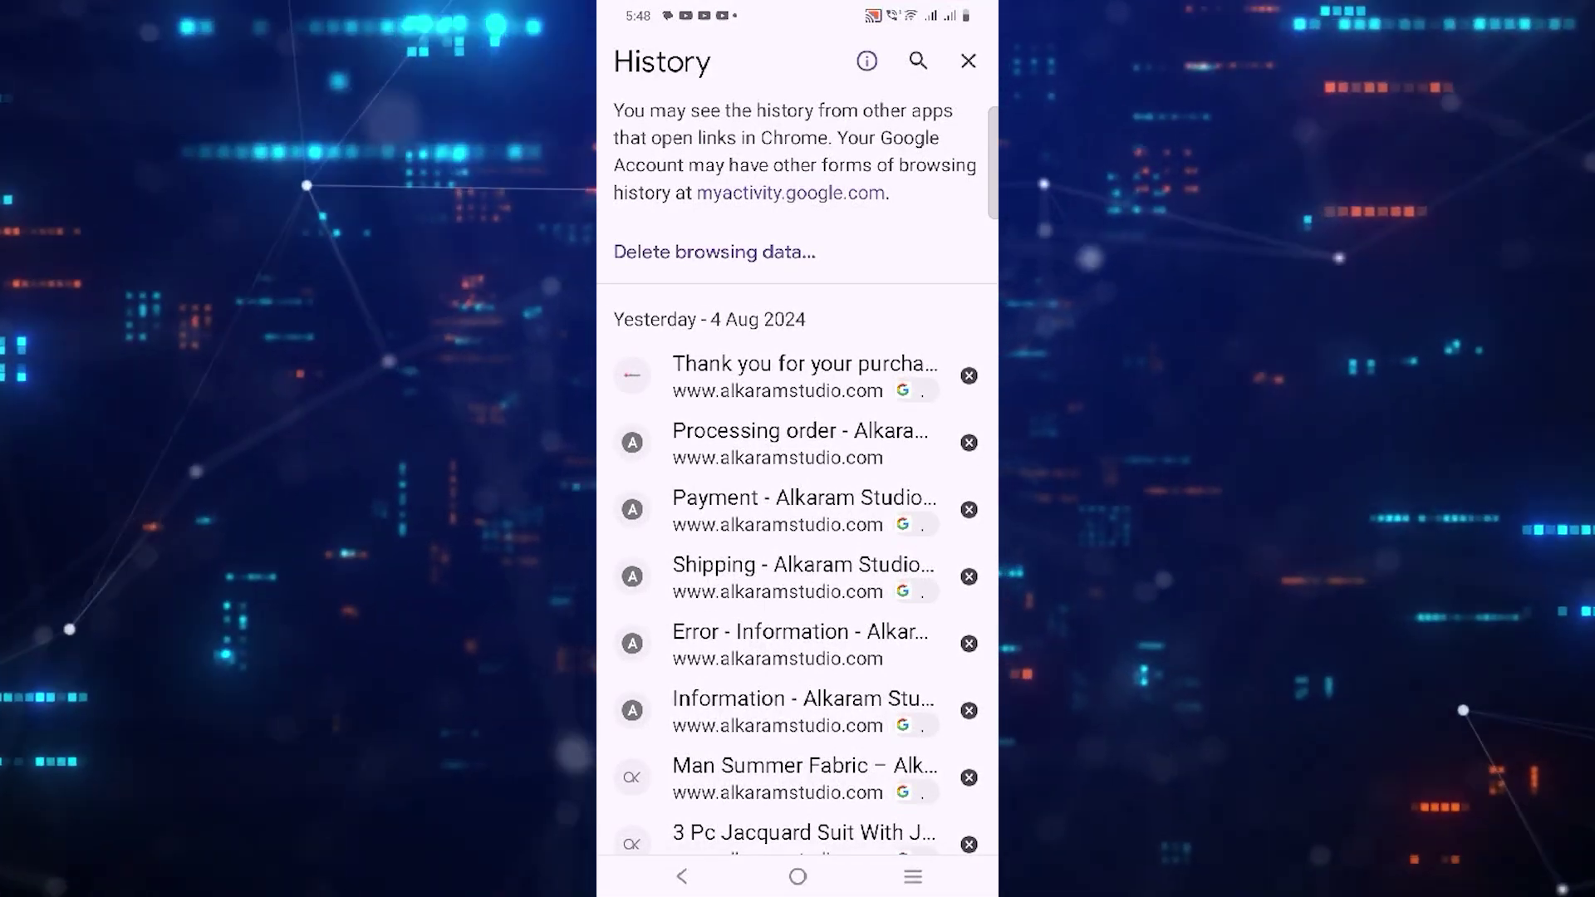
# Open Delete browsing data and set the time range to the last hour
pyautogui.click(714, 252)
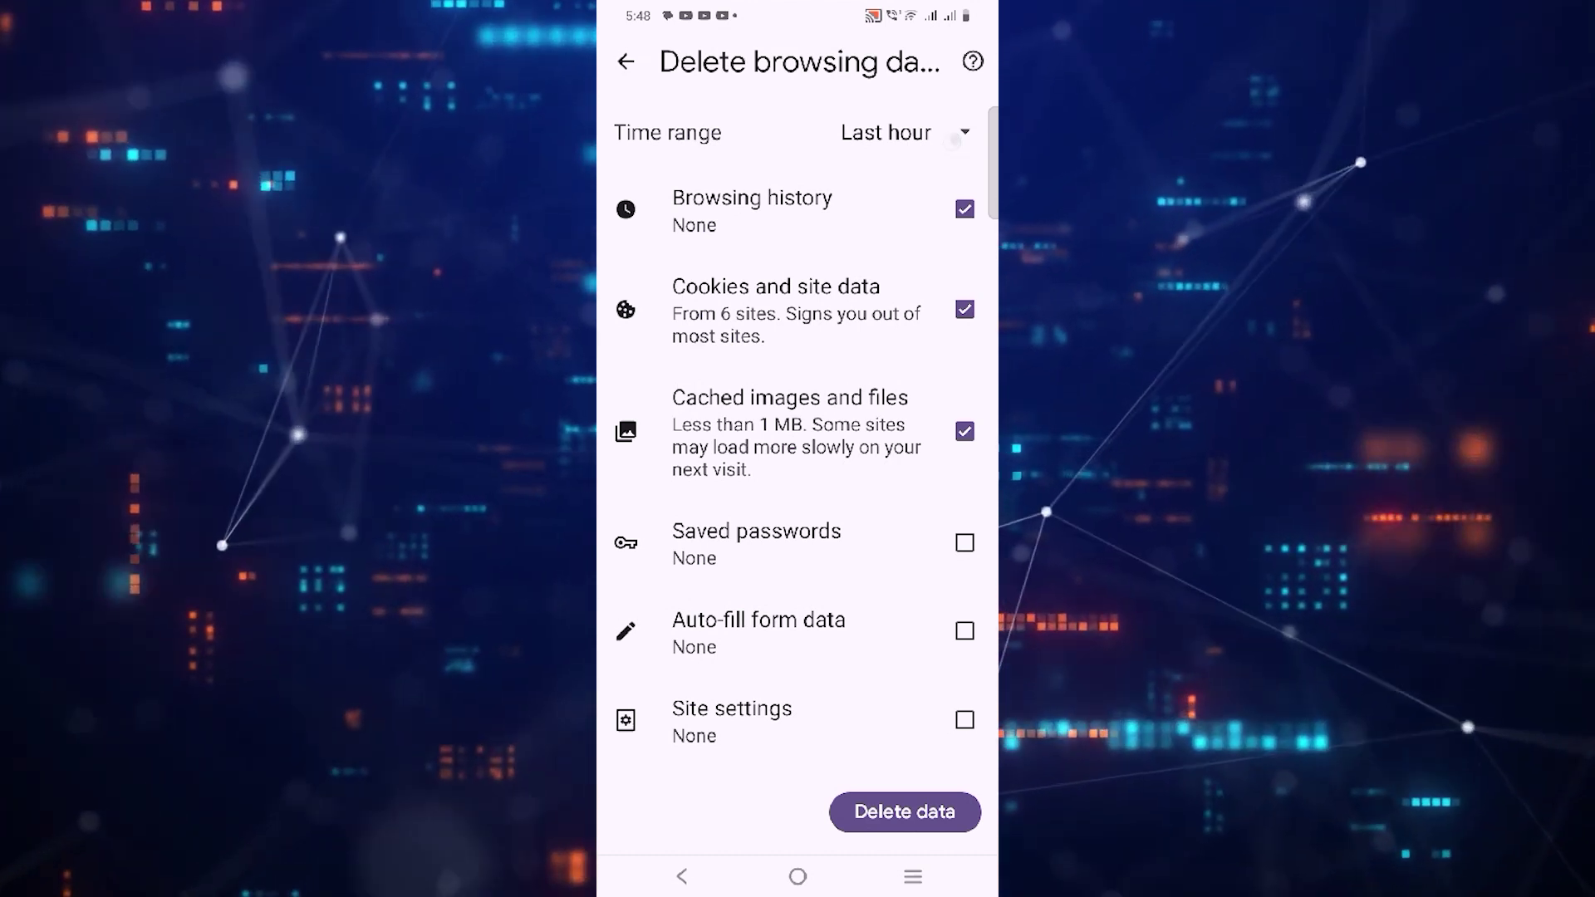
pyautogui.click(904, 132)
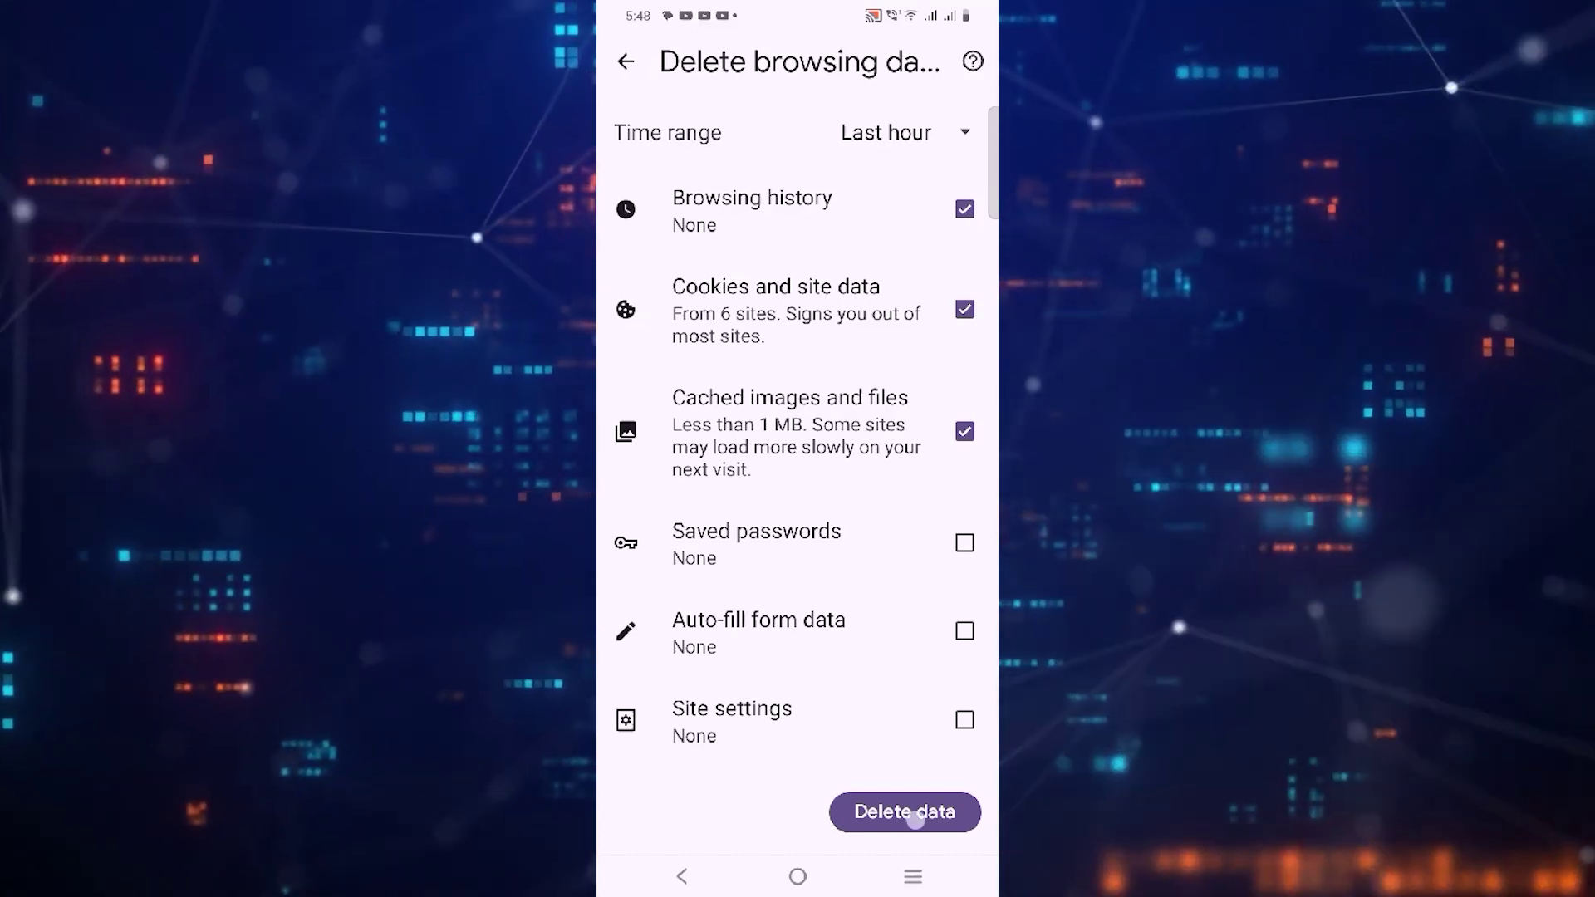
# Delete the last hour's history, cookies and cached files, then dismiss the notice
pyautogui.click(905, 812)
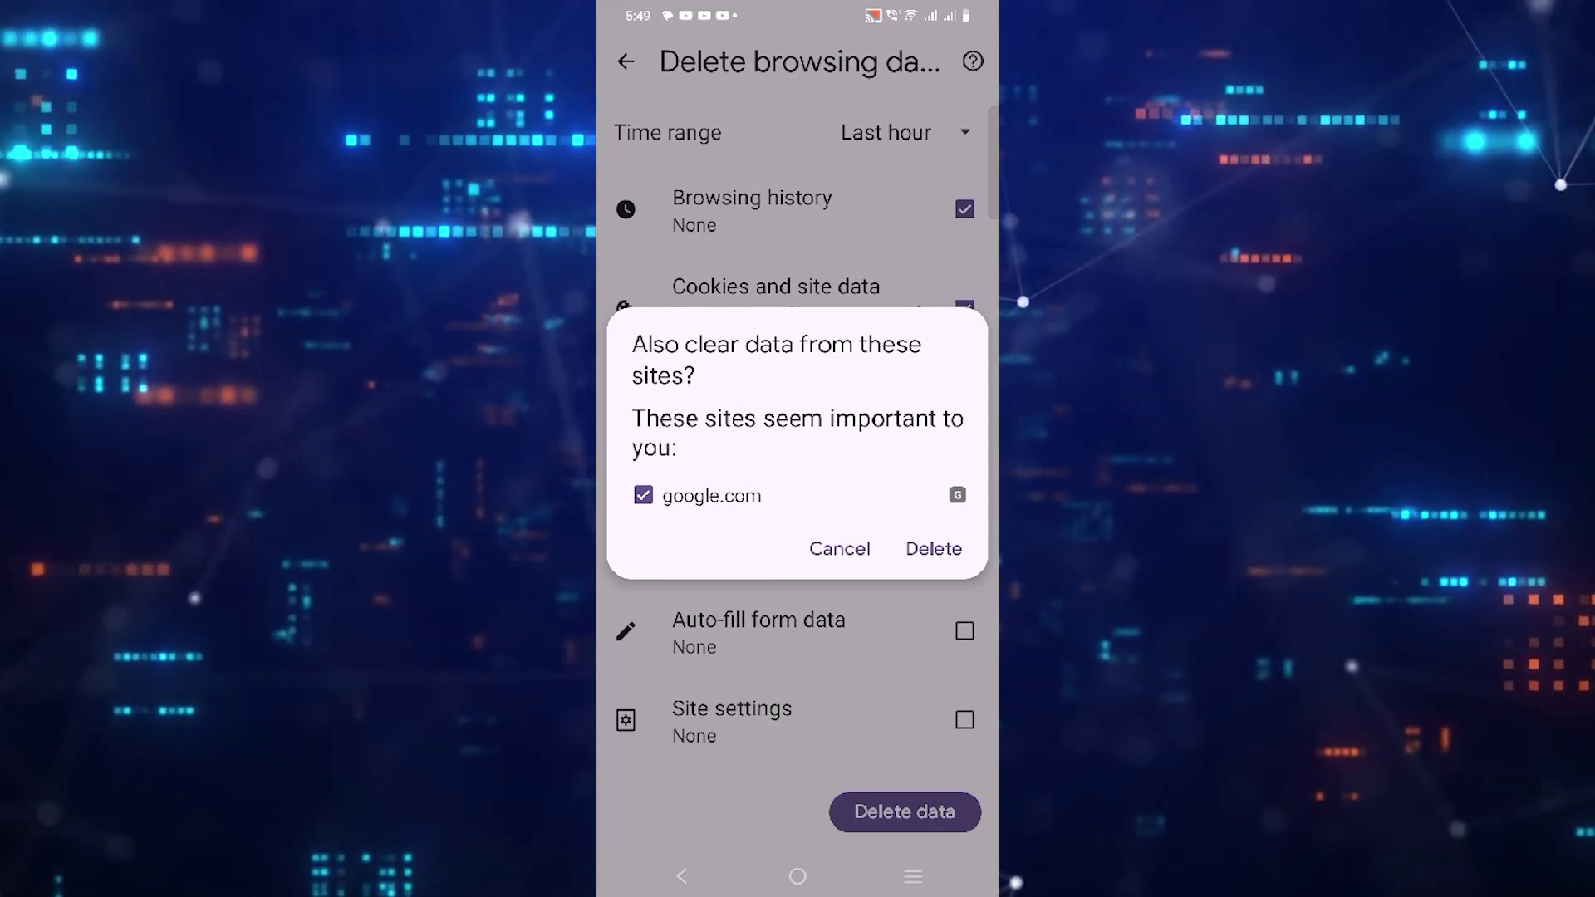
pyautogui.click(932, 549)
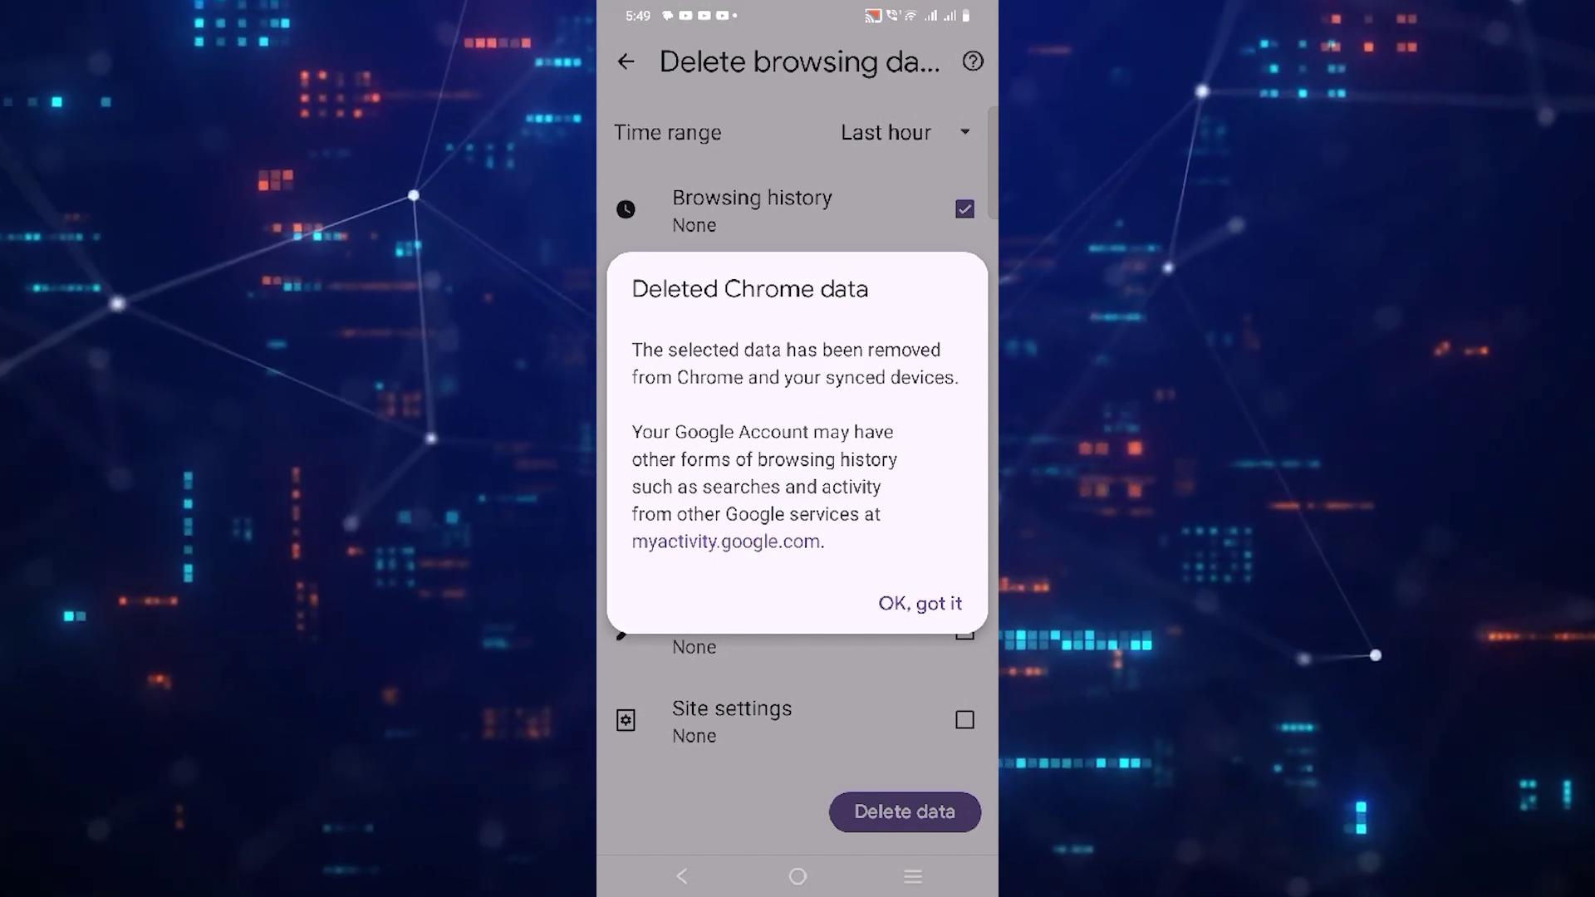
pyautogui.click(923, 605)
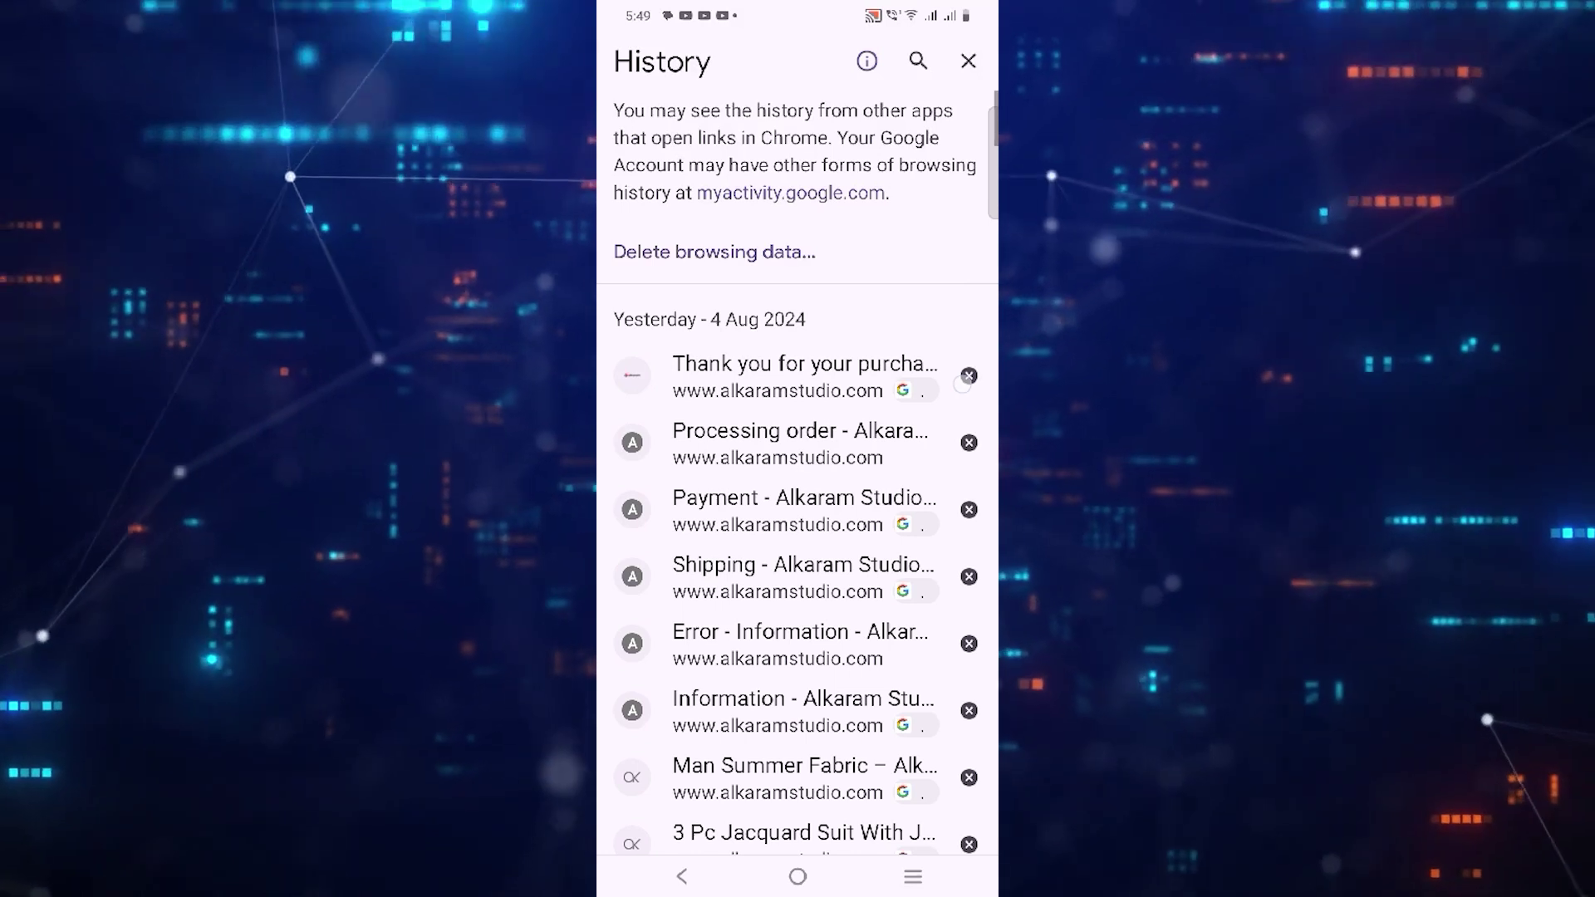
# Remove the 'Thank you for your purchase' and 'Error - Information' history entries
pyautogui.click(969, 375)
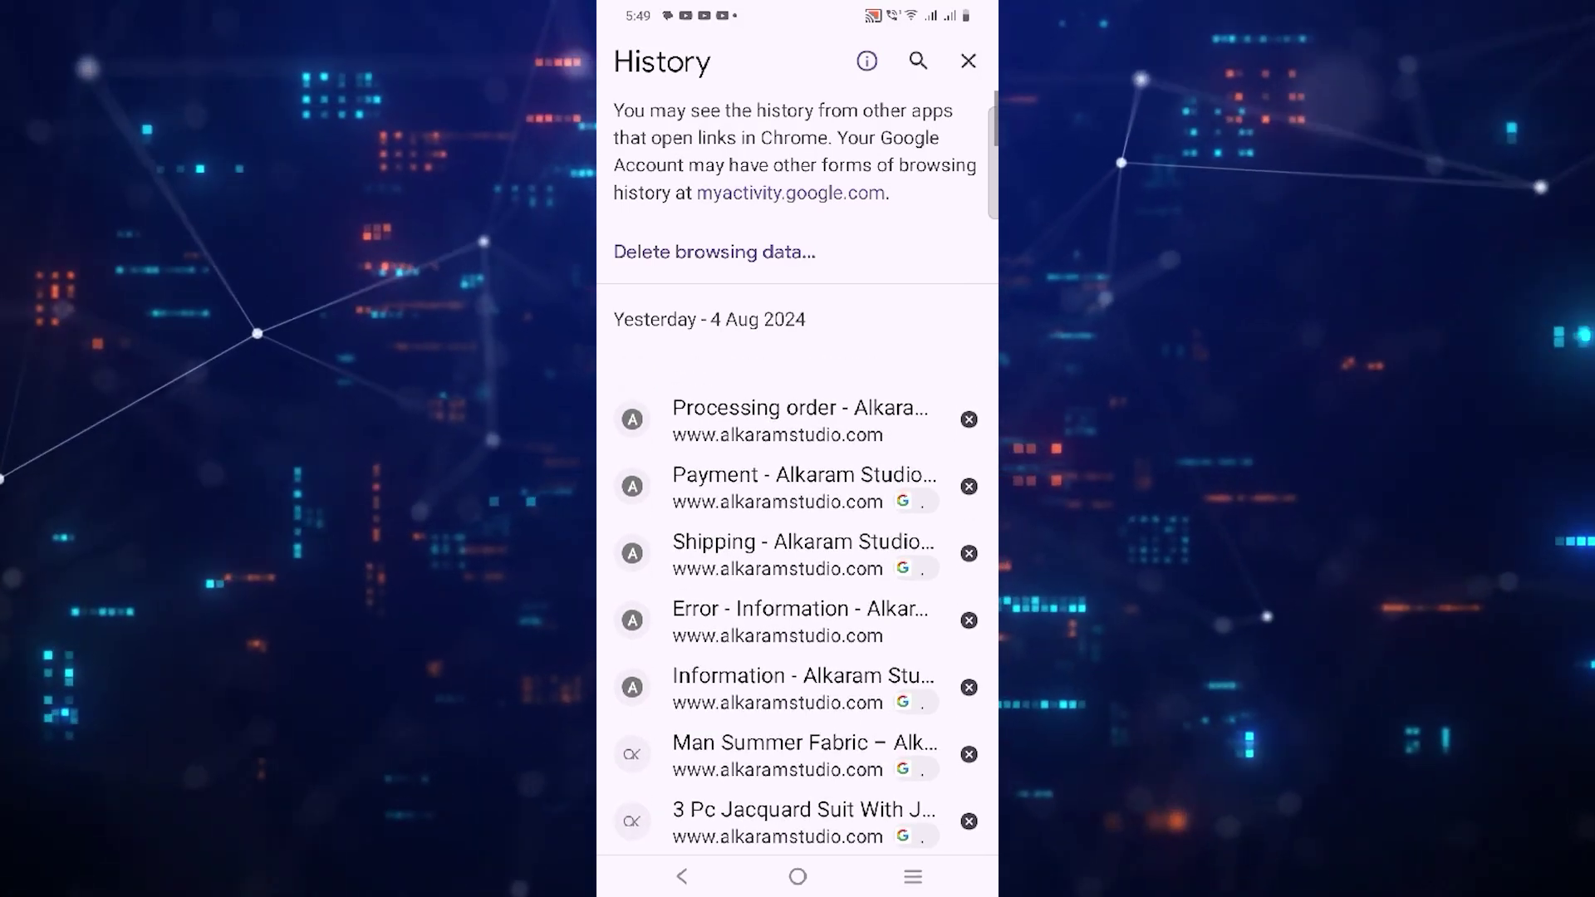
pyautogui.click(968, 576)
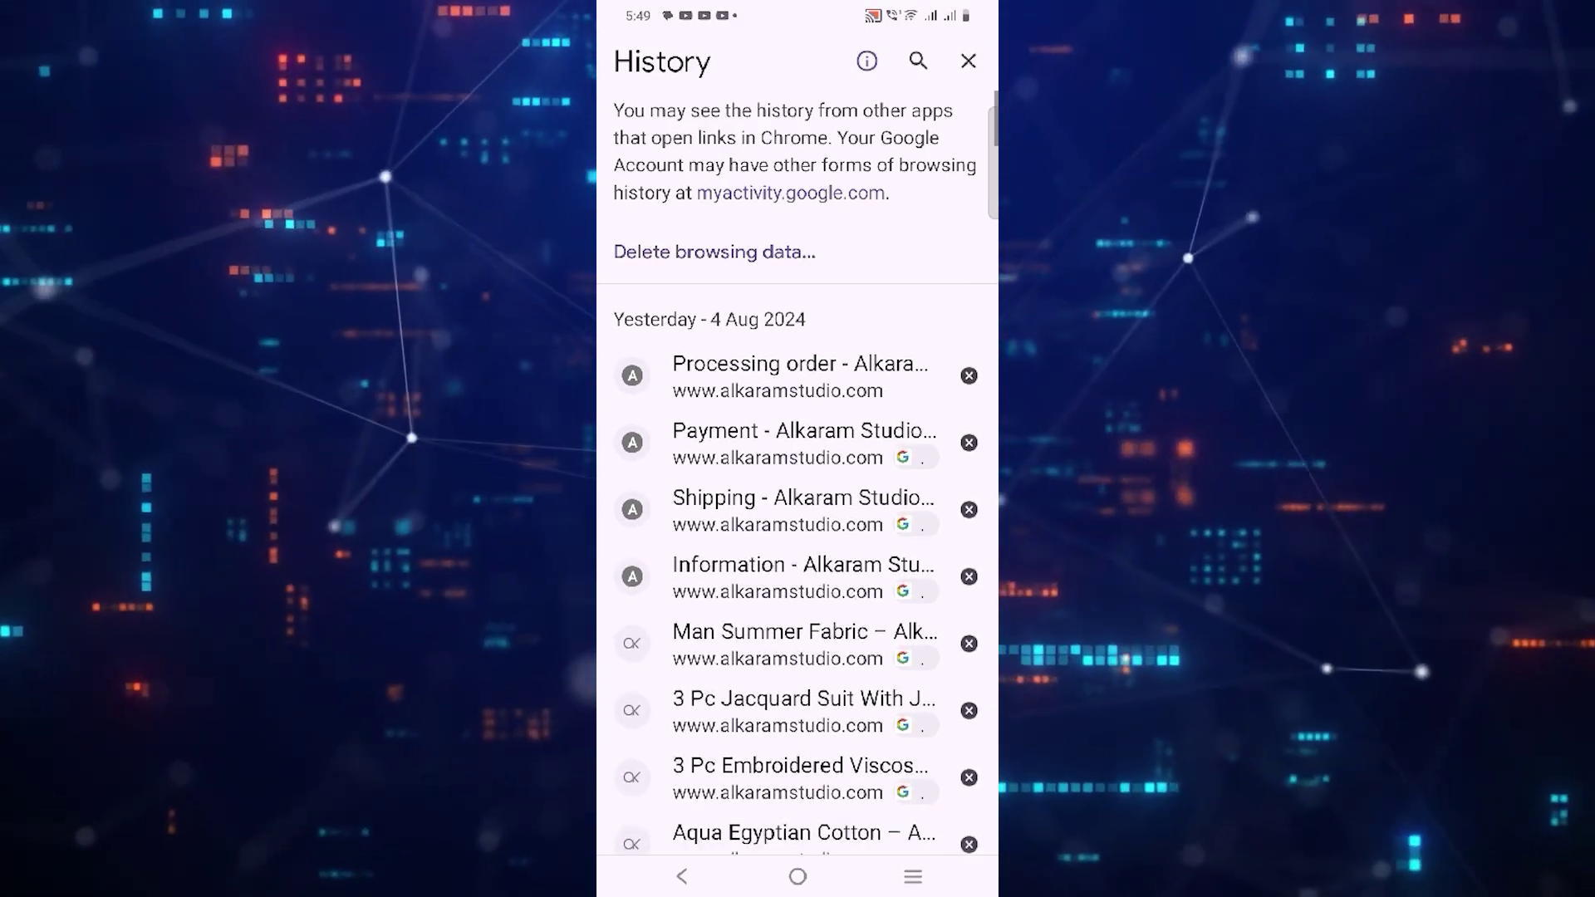